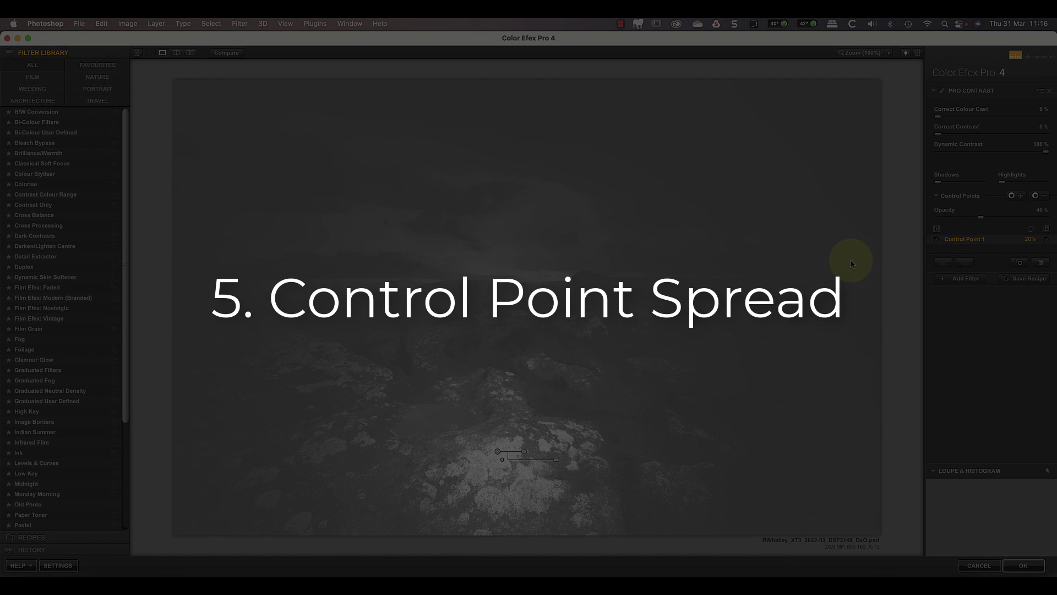
Step: Fade Pro Contrast's global opacity to 0% and widen the rock control point's spread to 23%
drag(978, 218, 930, 223)
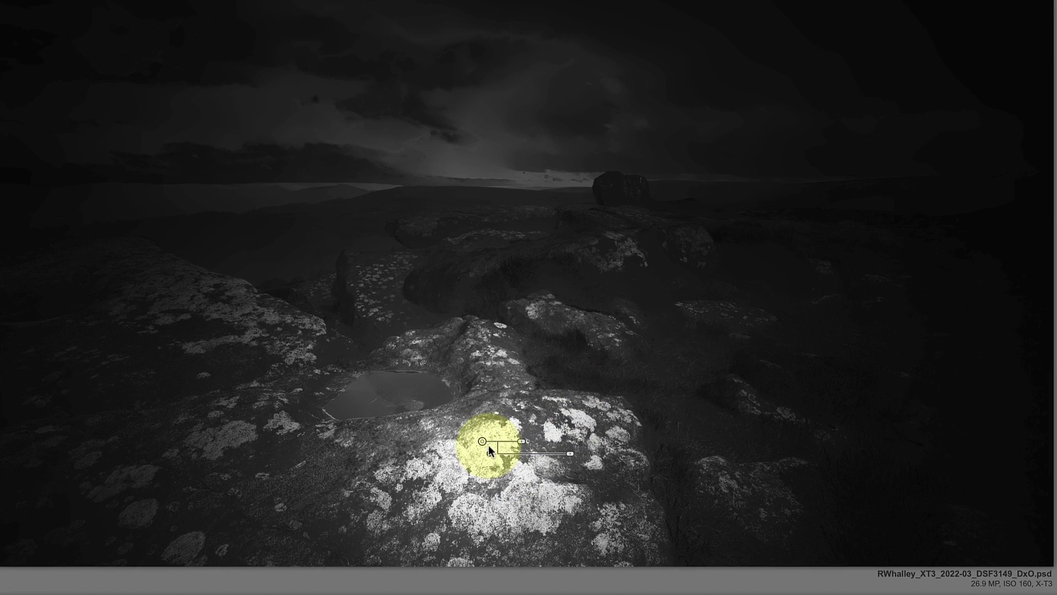
mouse_move(482, 444)
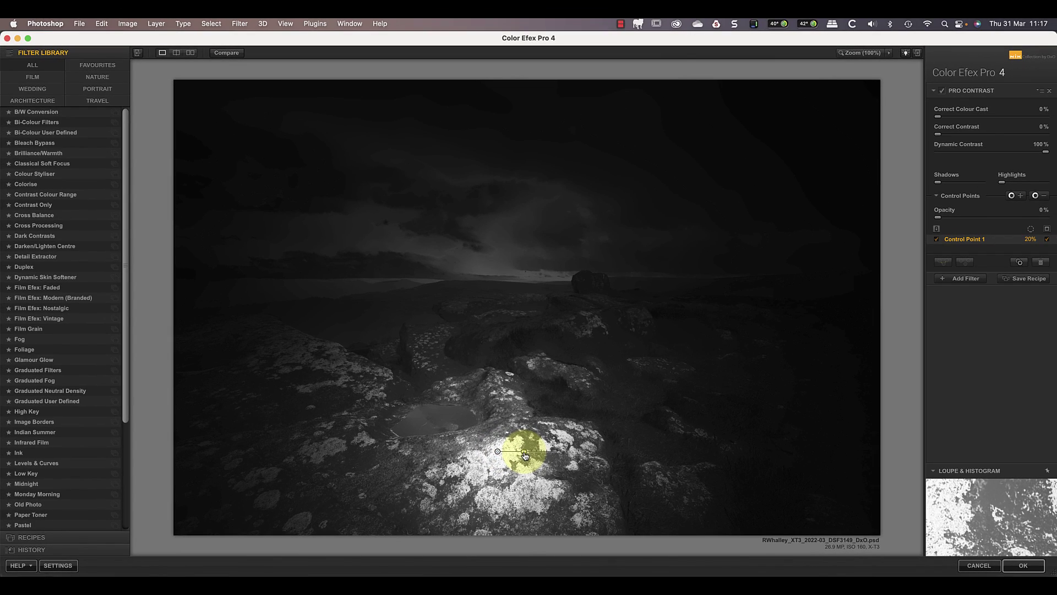
drag(521, 450, 526, 456)
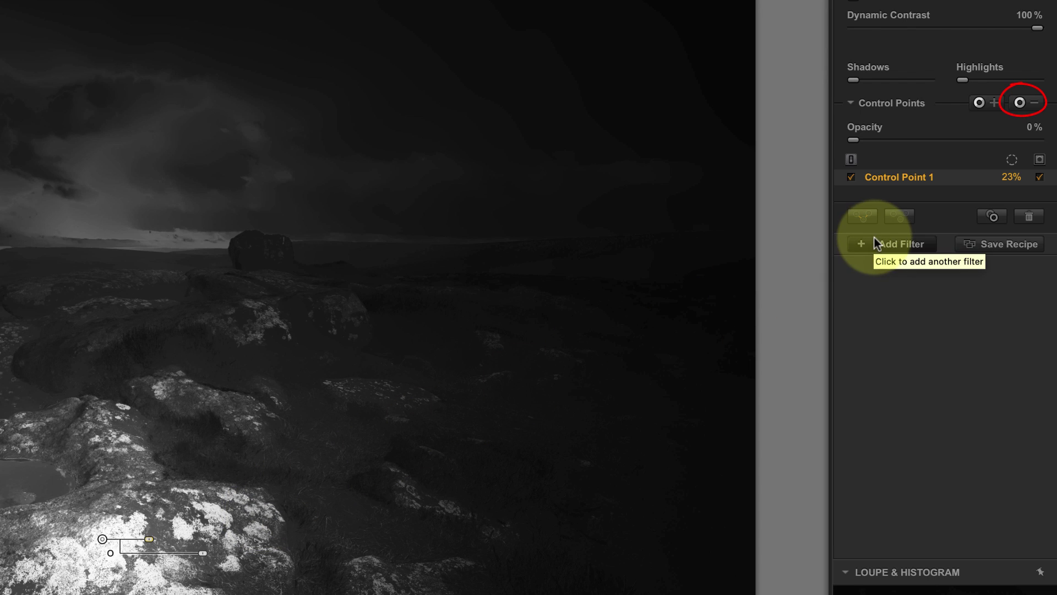
Step: Add a minus control point in the sky and toggle the grayscale selection mask
click(1026, 104)
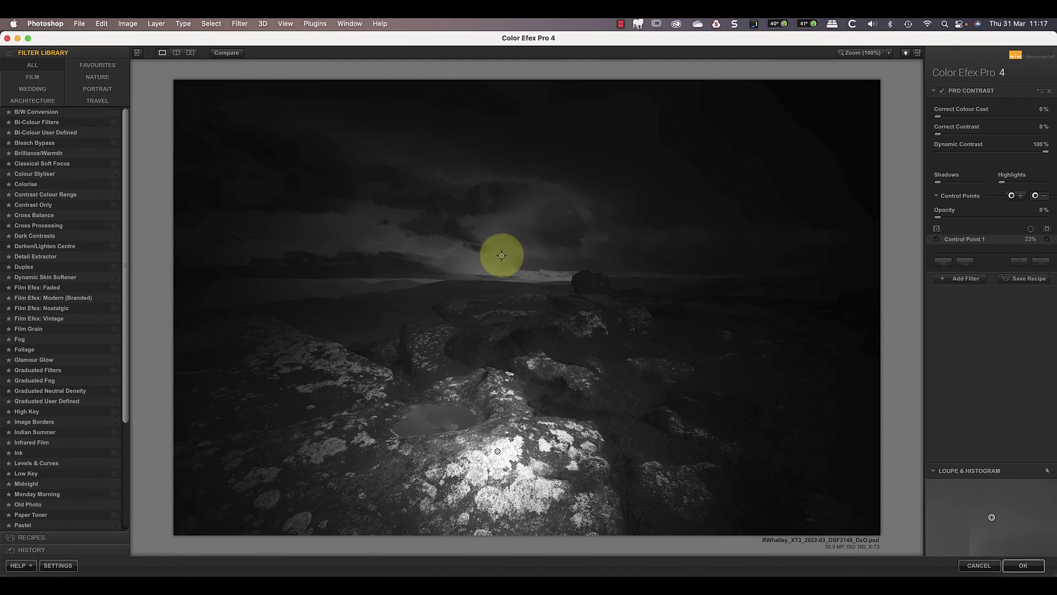
click(308, 242)
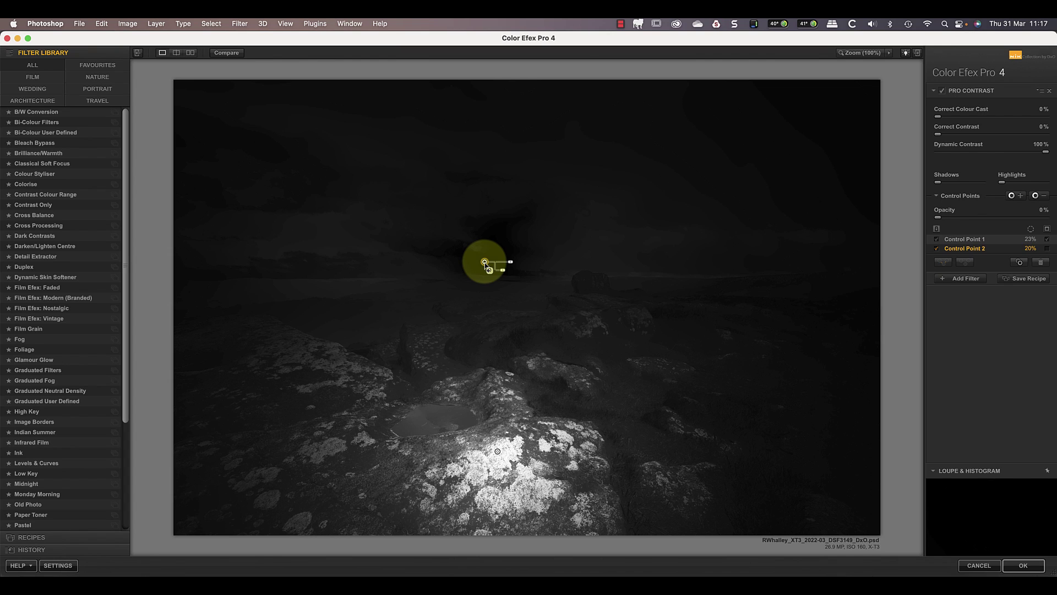
click(1047, 229)
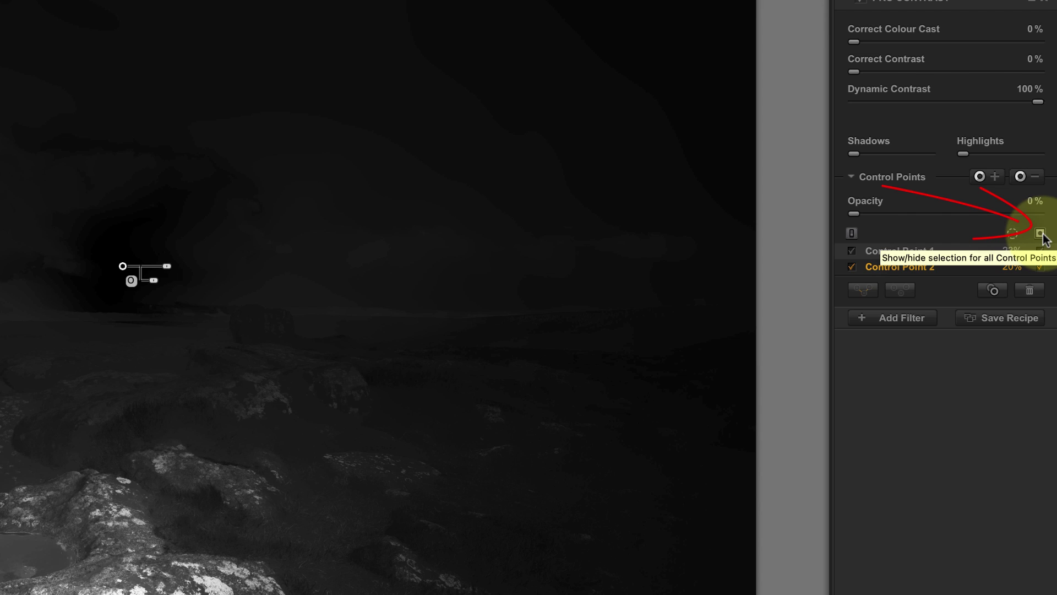
click(1040, 234)
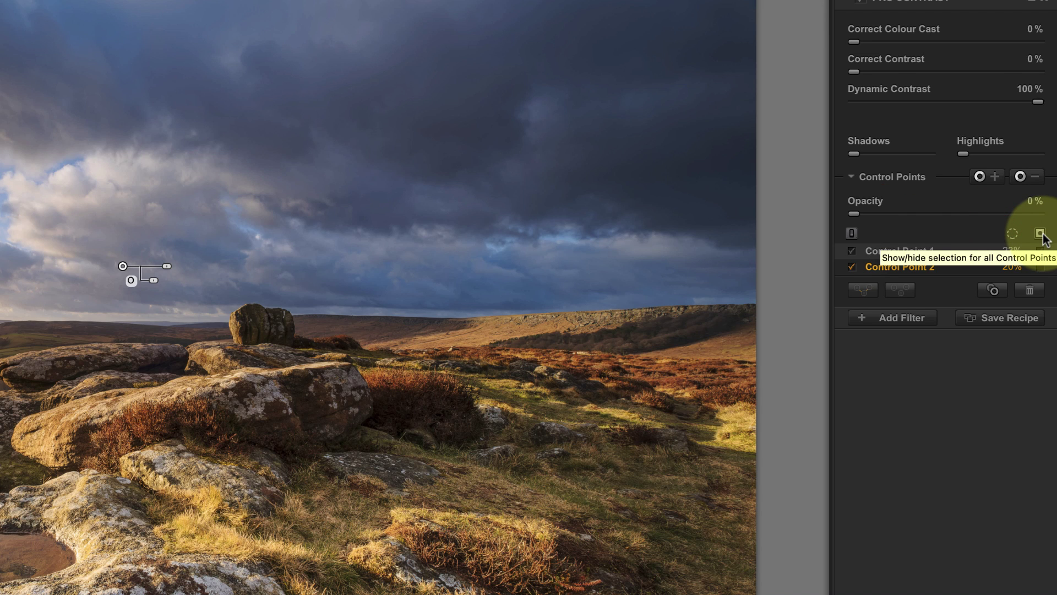
click(1041, 234)
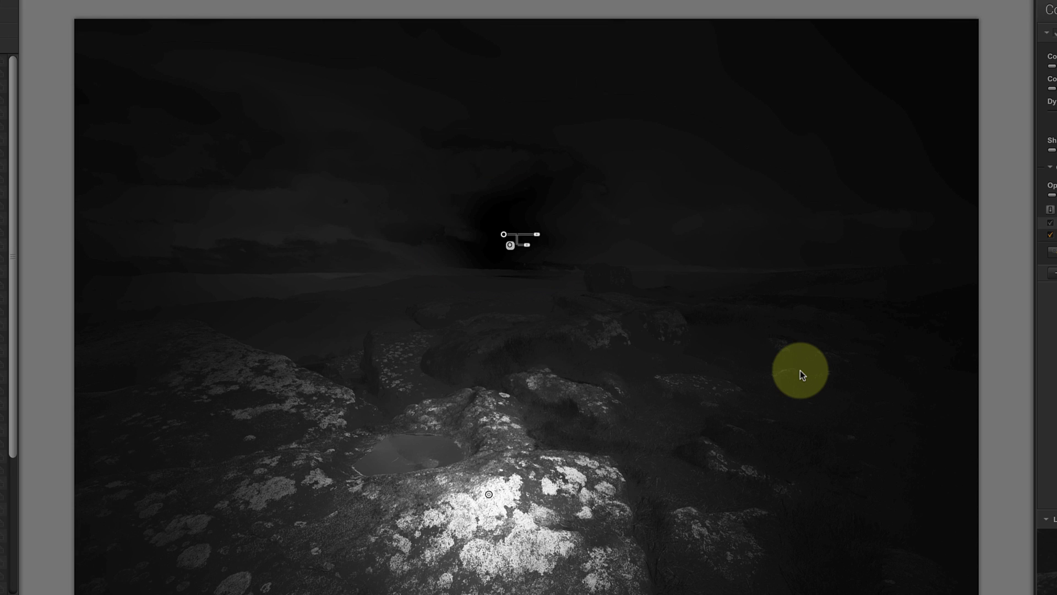
Step: Raise the sky point's opacity to 93% and drop the rock point's opacity to 0%
click(527, 246)
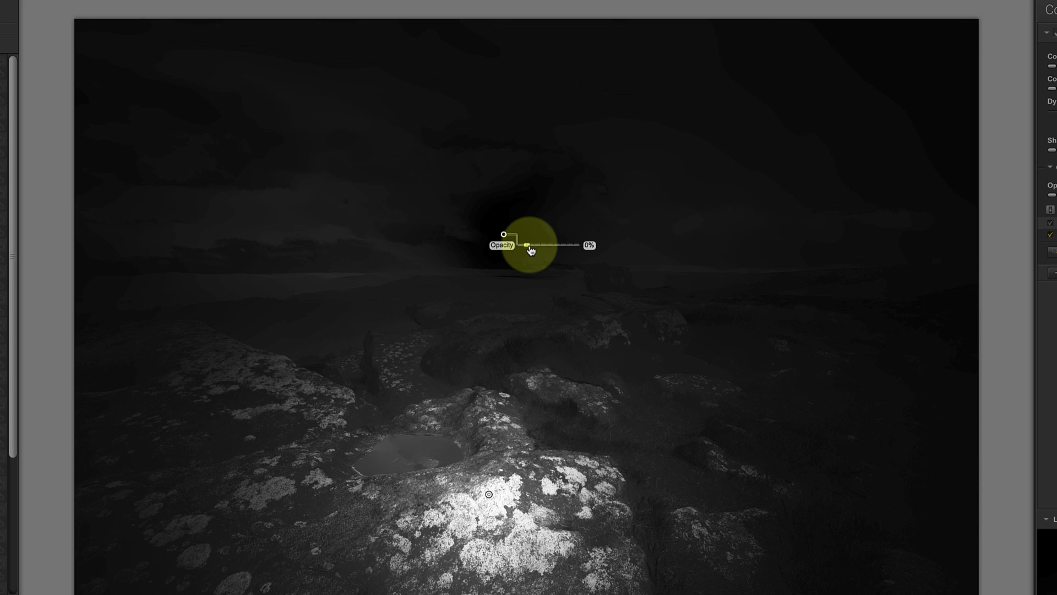
drag(530, 249, 589, 244)
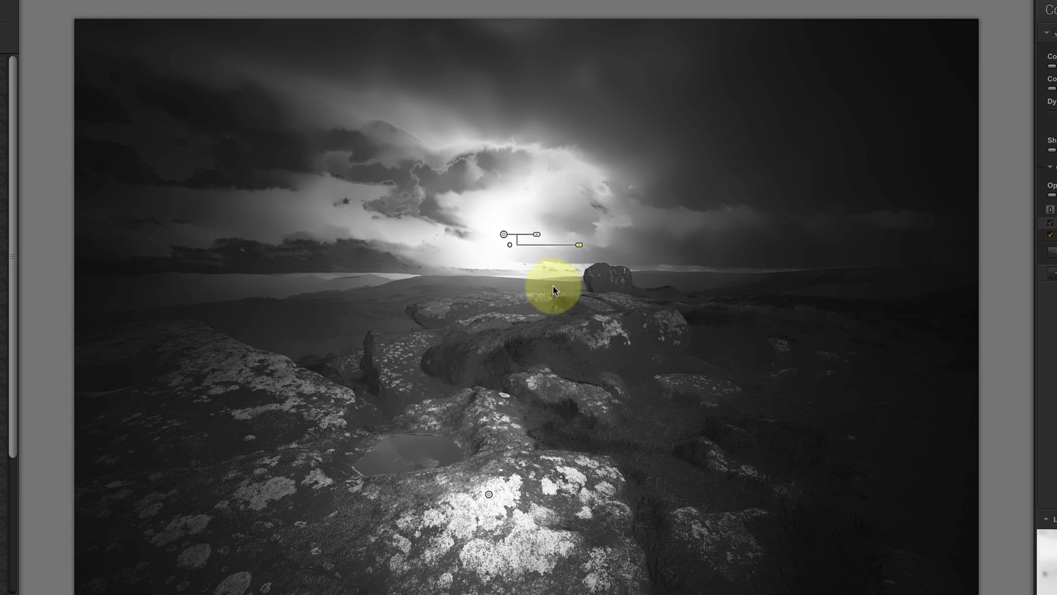
click(489, 494)
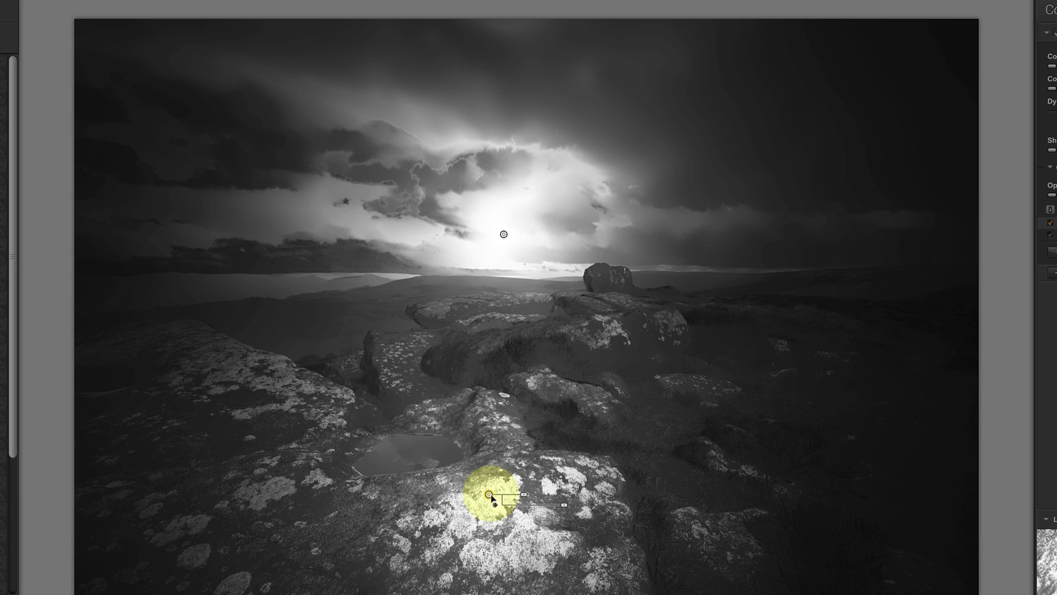
drag(564, 504, 511, 506)
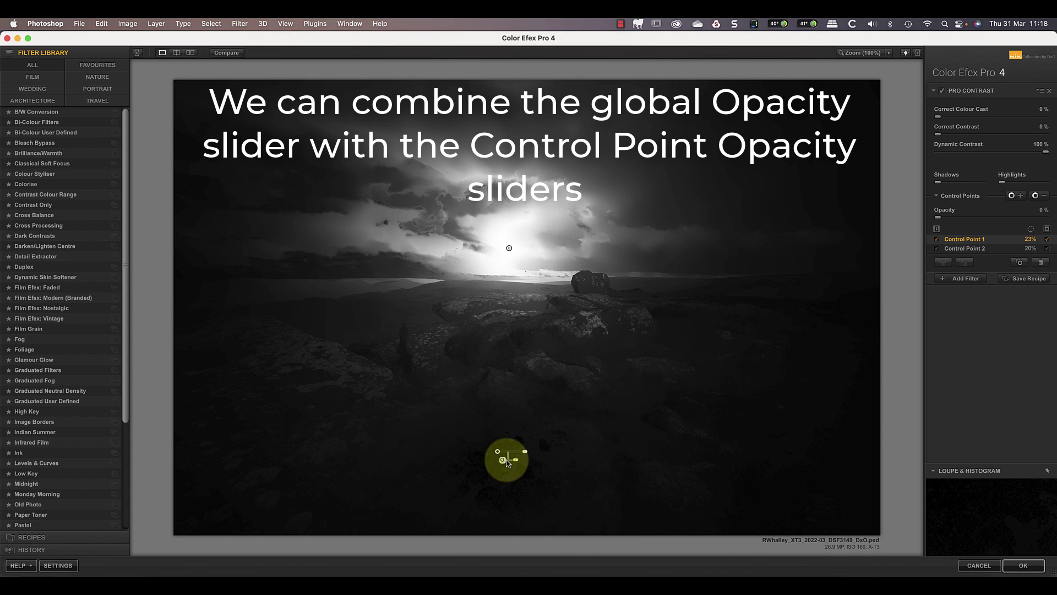
Step: Raise the rock point to 25% opacity, delete the sky point, and shrink Control Point 1 to 8%
drag(515, 460, 557, 460)
click(510, 249)
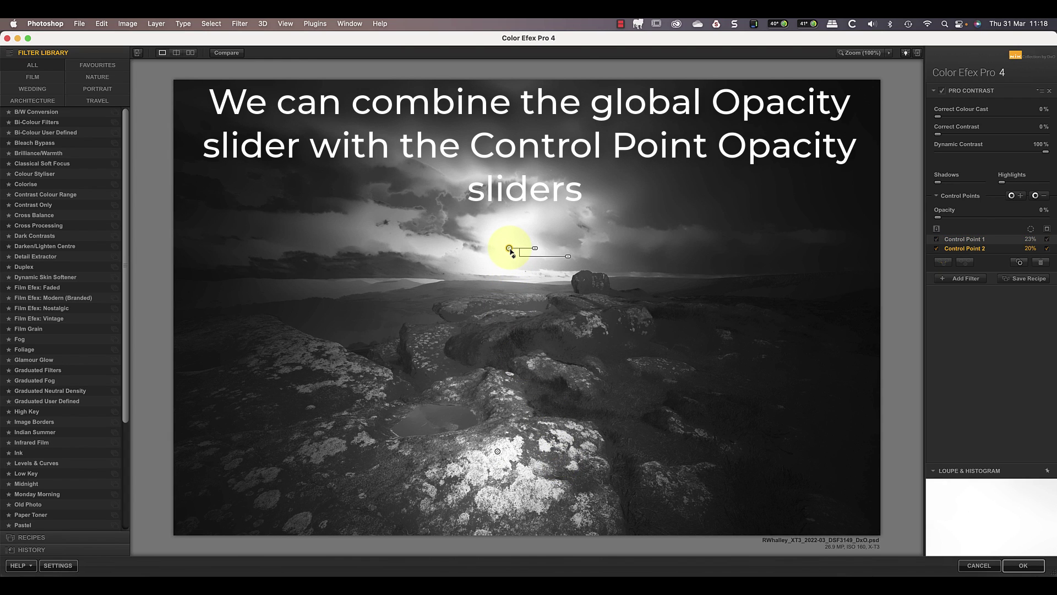
click(1043, 263)
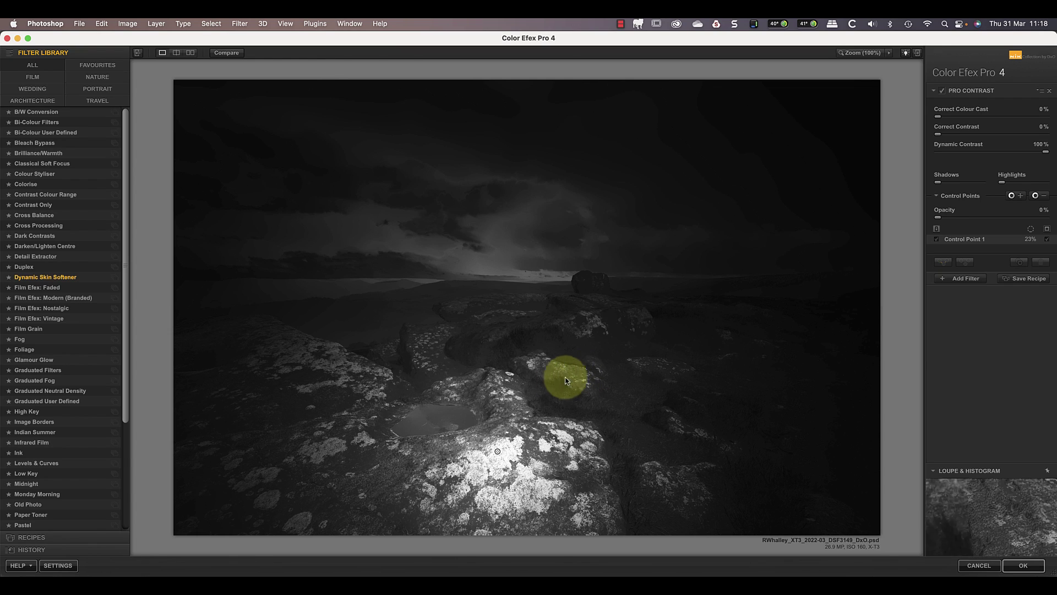
click(498, 452)
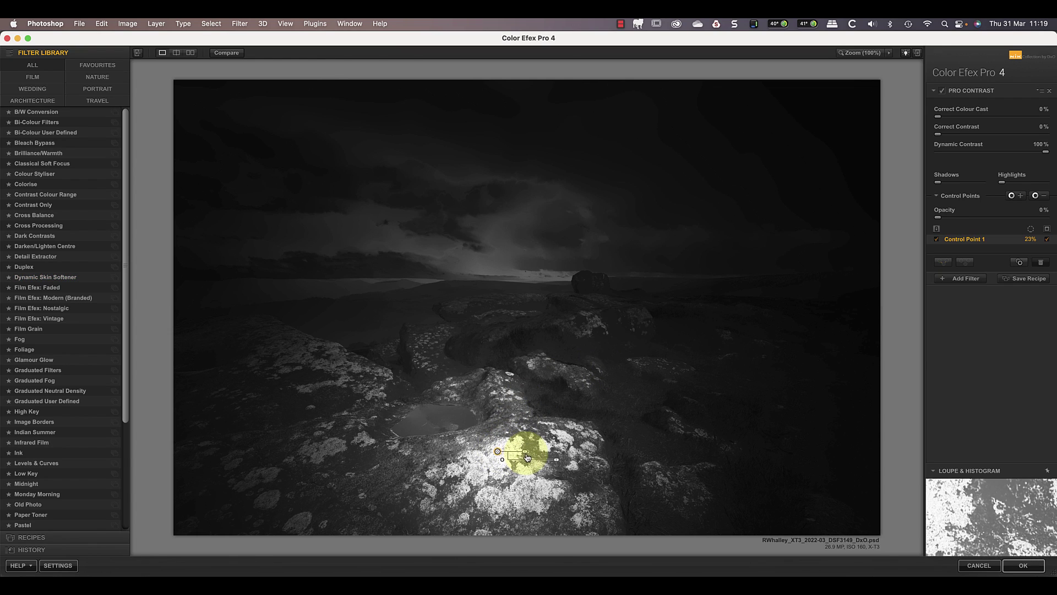
drag(526, 451, 521, 457)
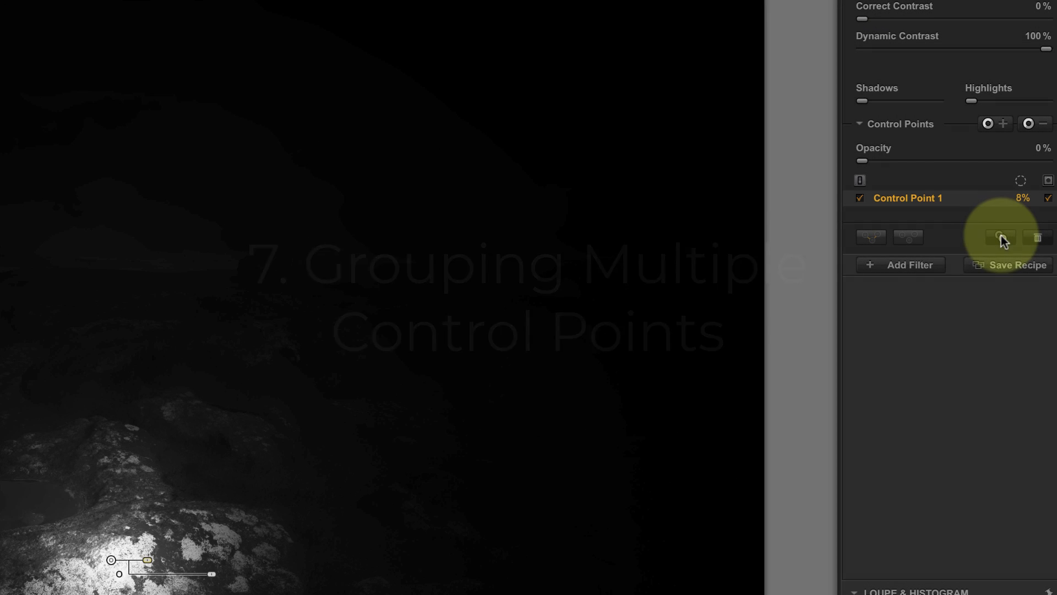
Step: Duplicate the rock point onto the left rock, then copy it again onto the central rock
click(1001, 239)
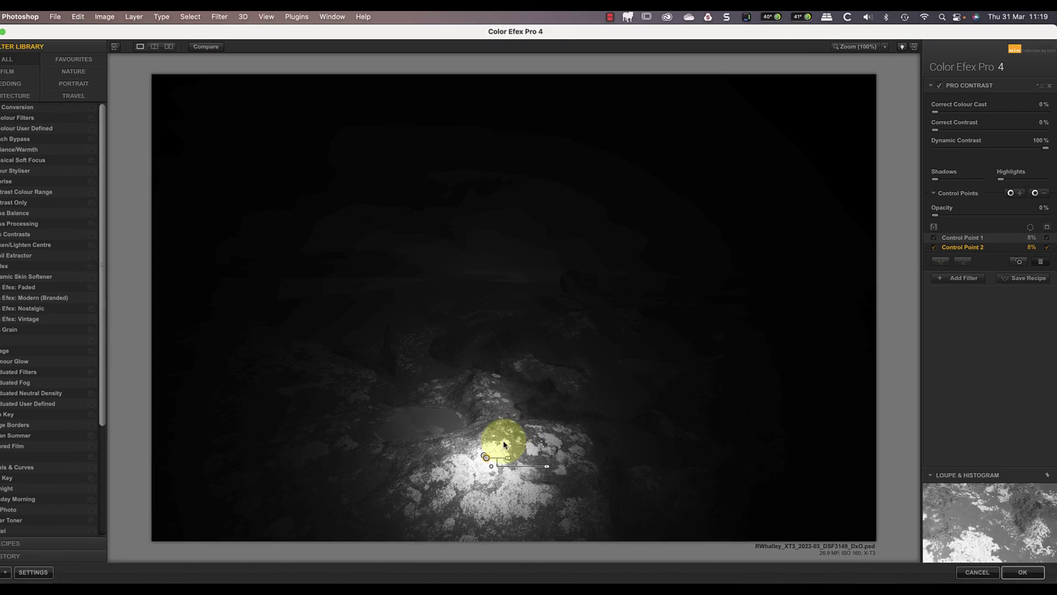
drag(502, 458, 275, 474)
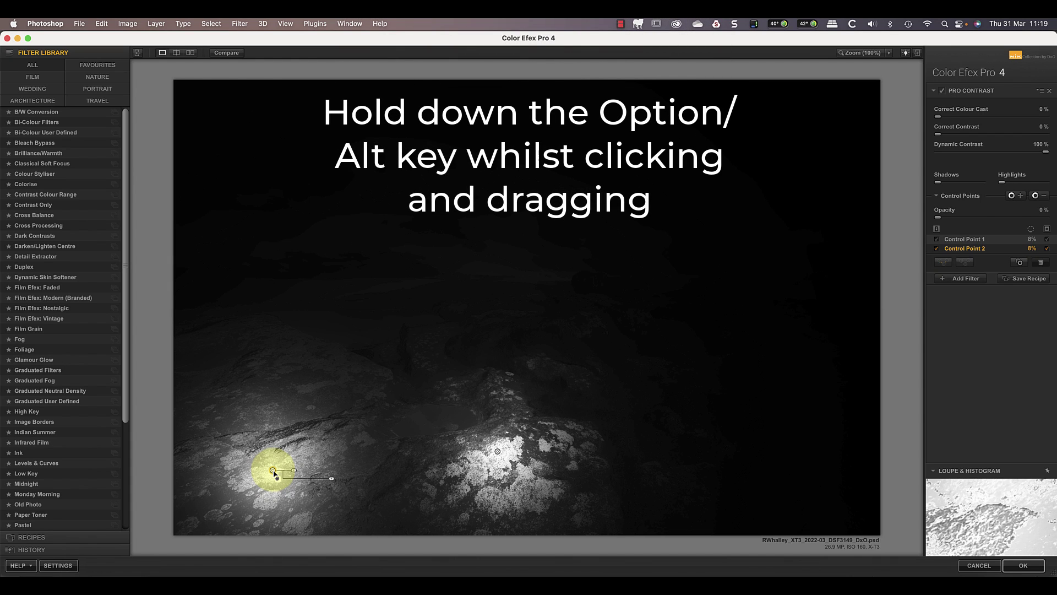
drag(275, 474, 545, 363)
drag(545, 364, 530, 368)
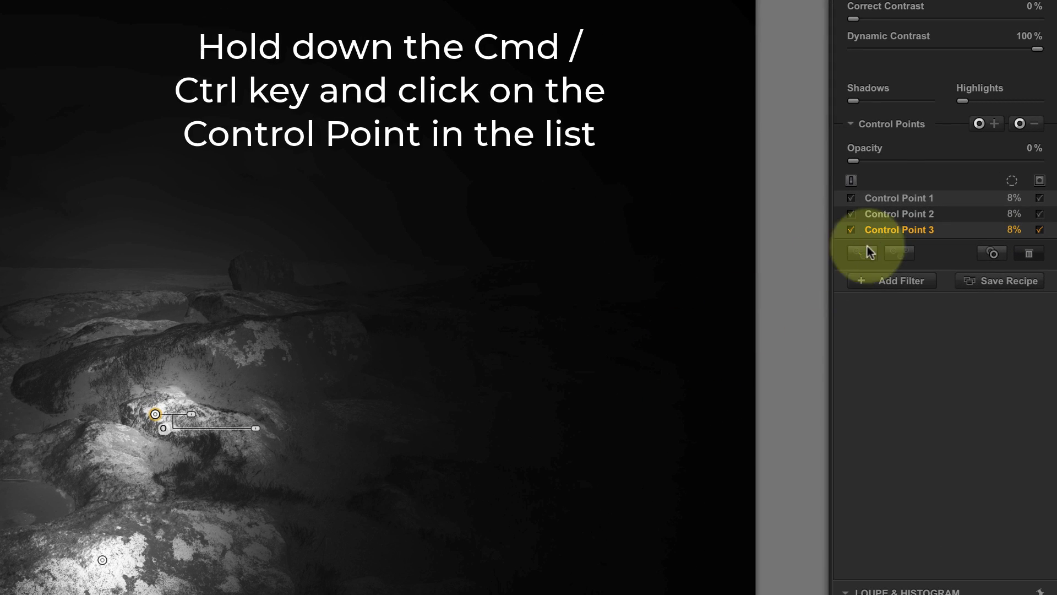
Step: Select Control Points 1 and 2 together in the list, then deselect all points
ctrl+click(897, 198)
ctrl+click(893, 211)
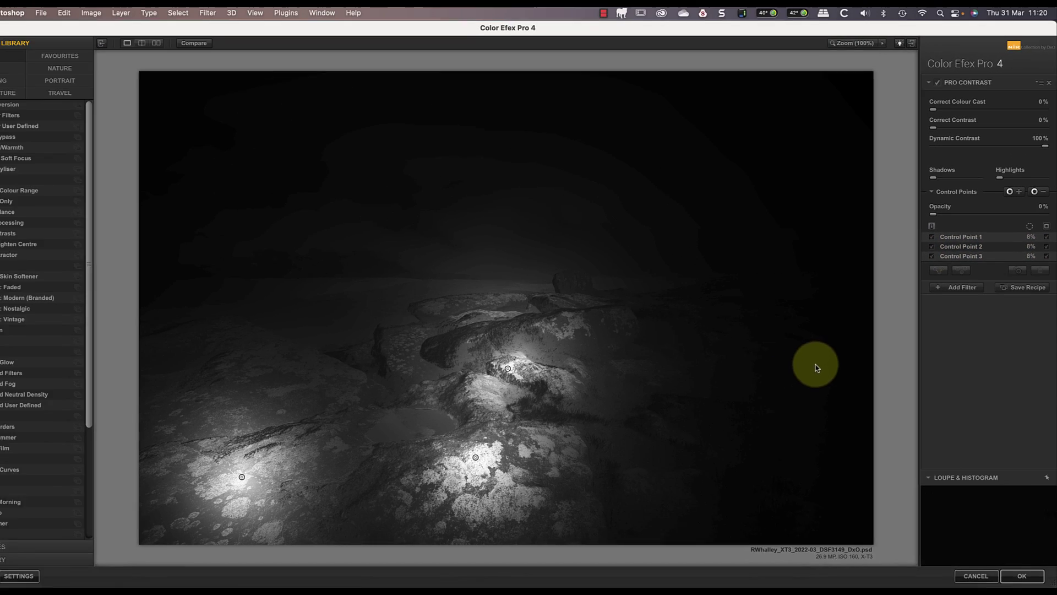
click(663, 408)
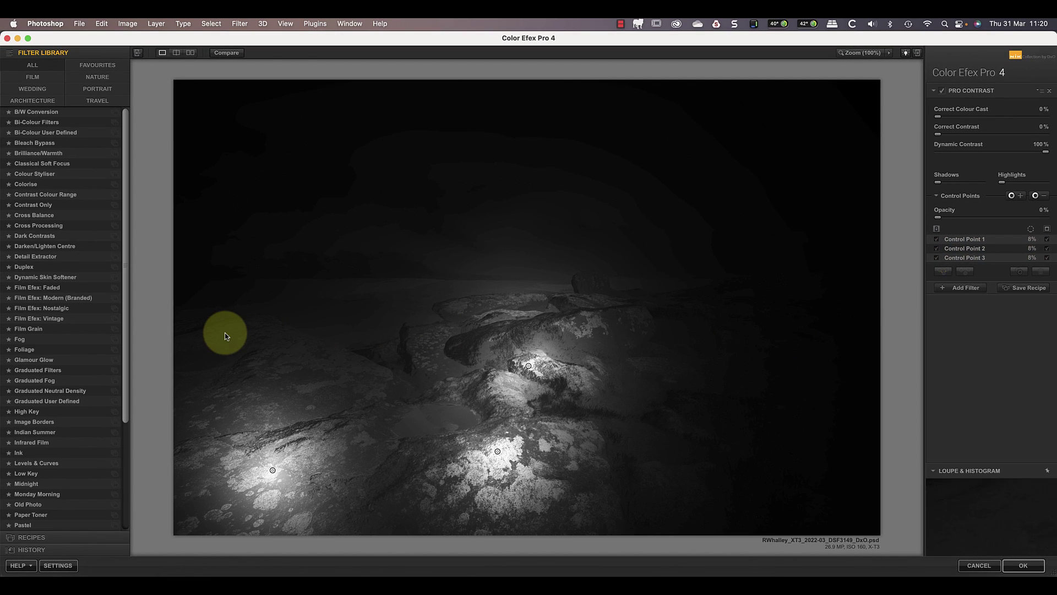
Step: Marquee-select all three control points, lower their opacity, set their size to 7%, then reselect them
drag(224, 326, 641, 505)
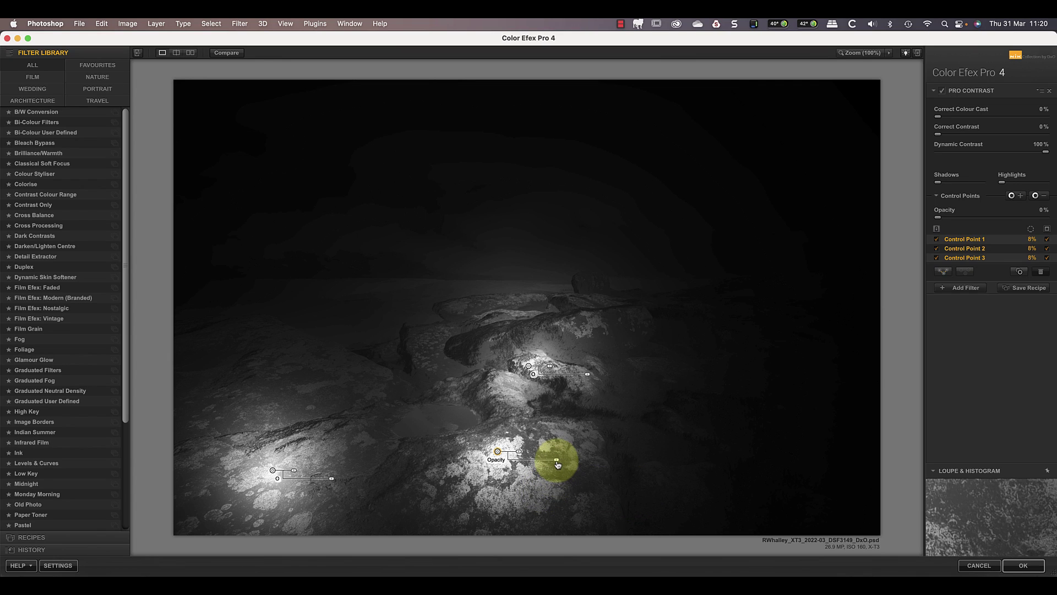
drag(557, 464, 519, 455)
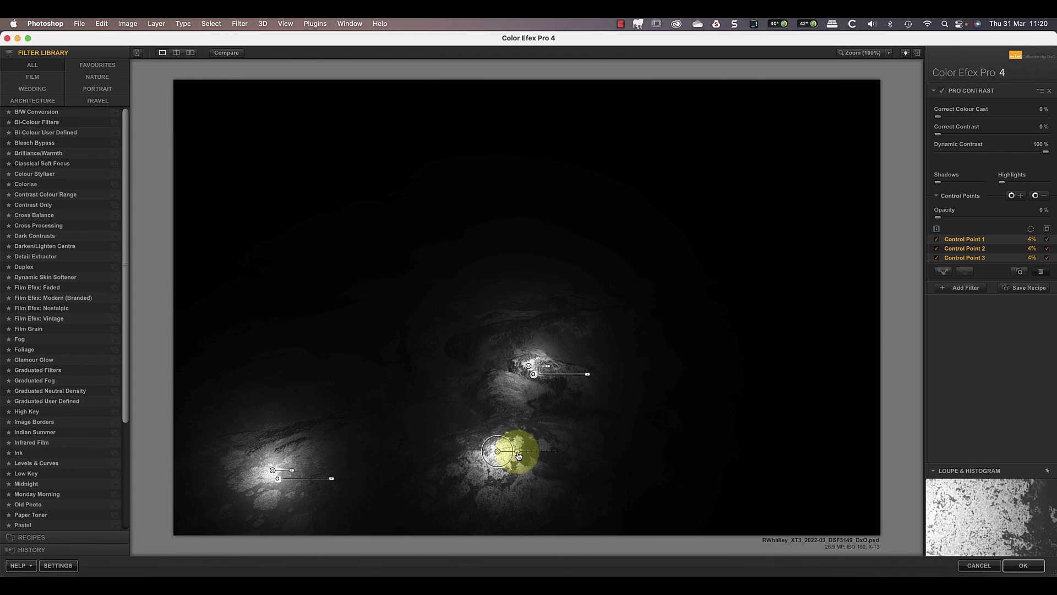
drag(520, 455, 519, 456)
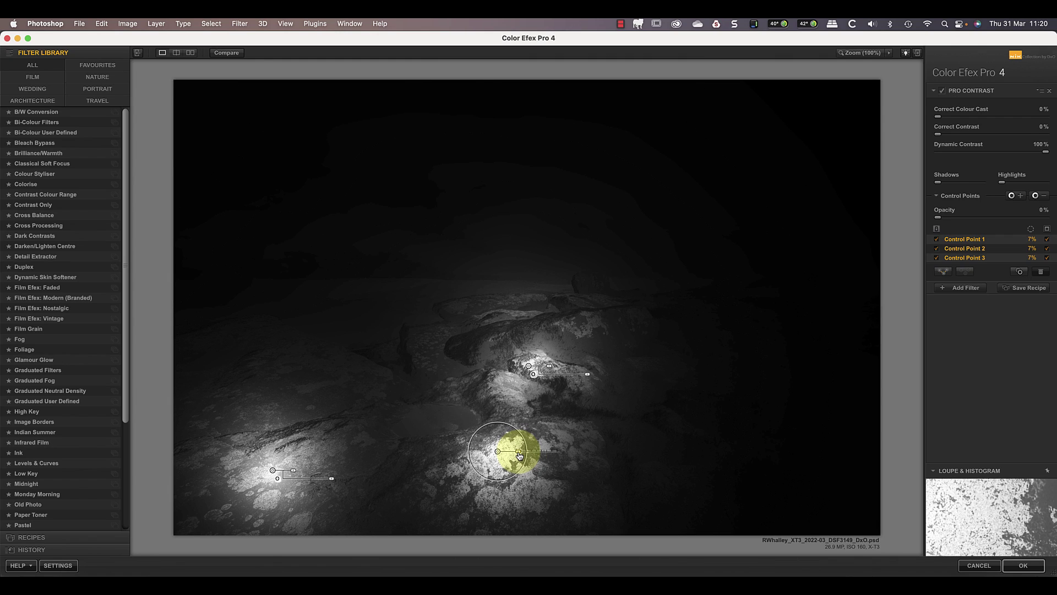
click(649, 471)
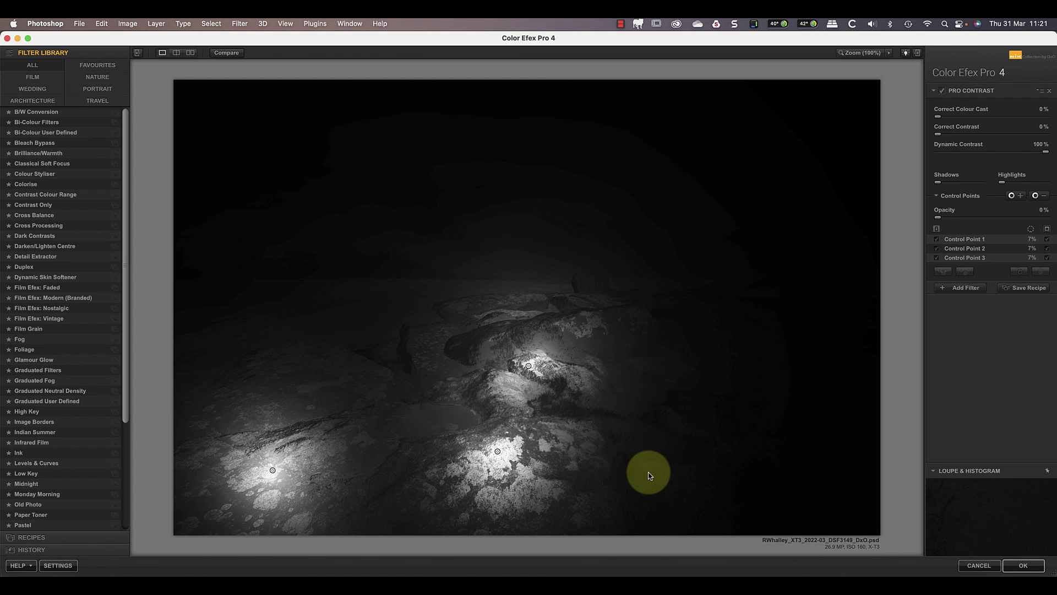
drag(226, 319, 642, 494)
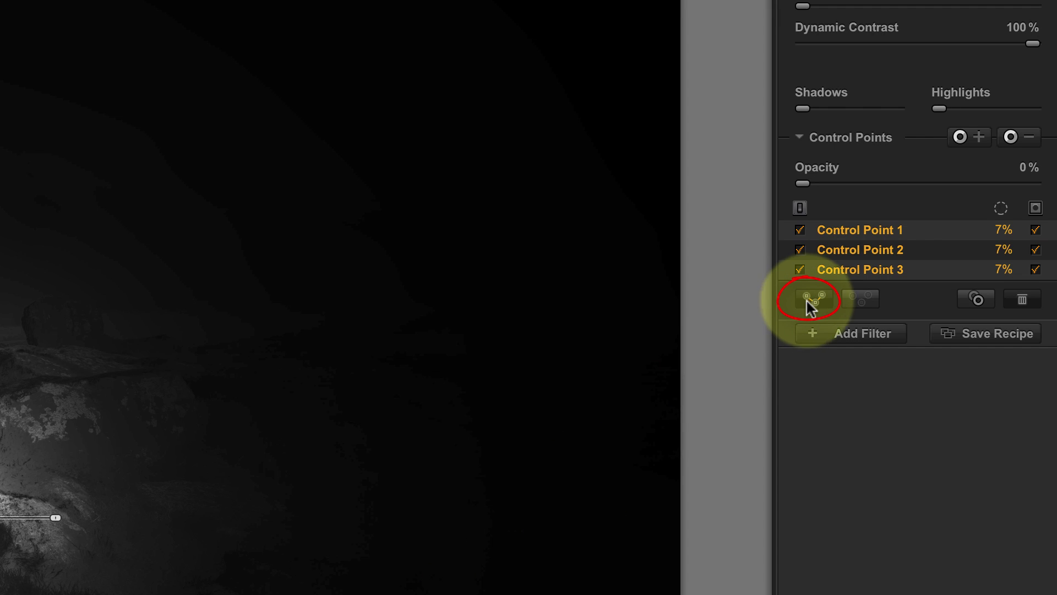
Step: Group the three selected control points, ungroup them, then regroup them as Group 1
click(810, 297)
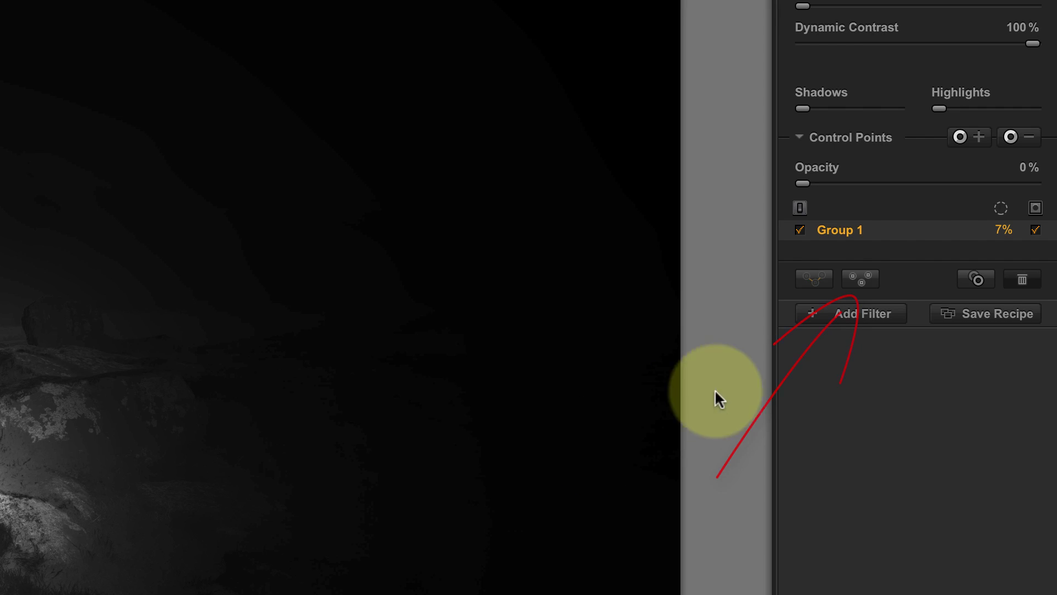
click(862, 279)
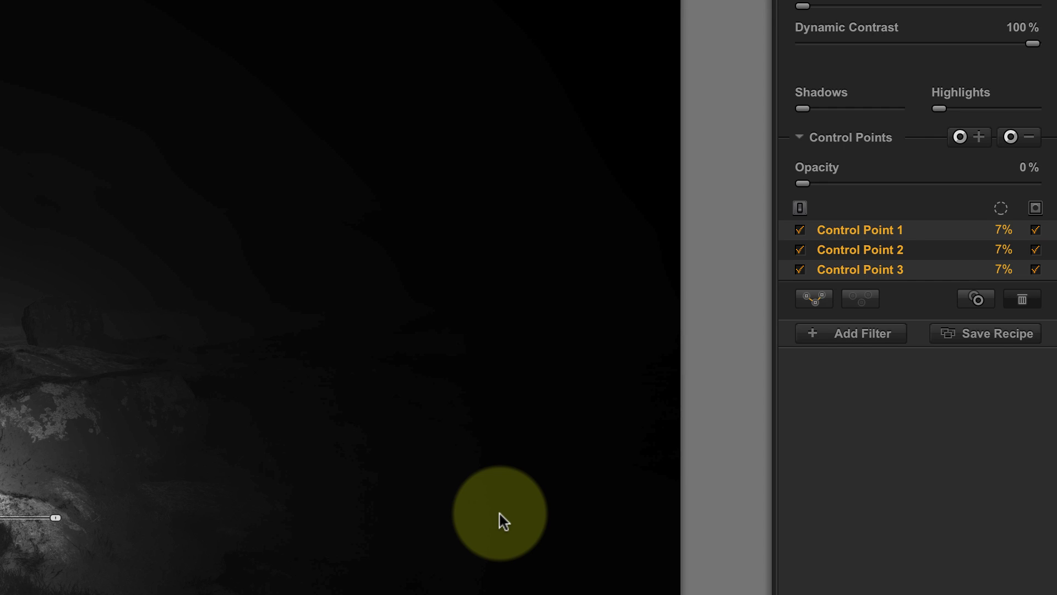
click(811, 296)
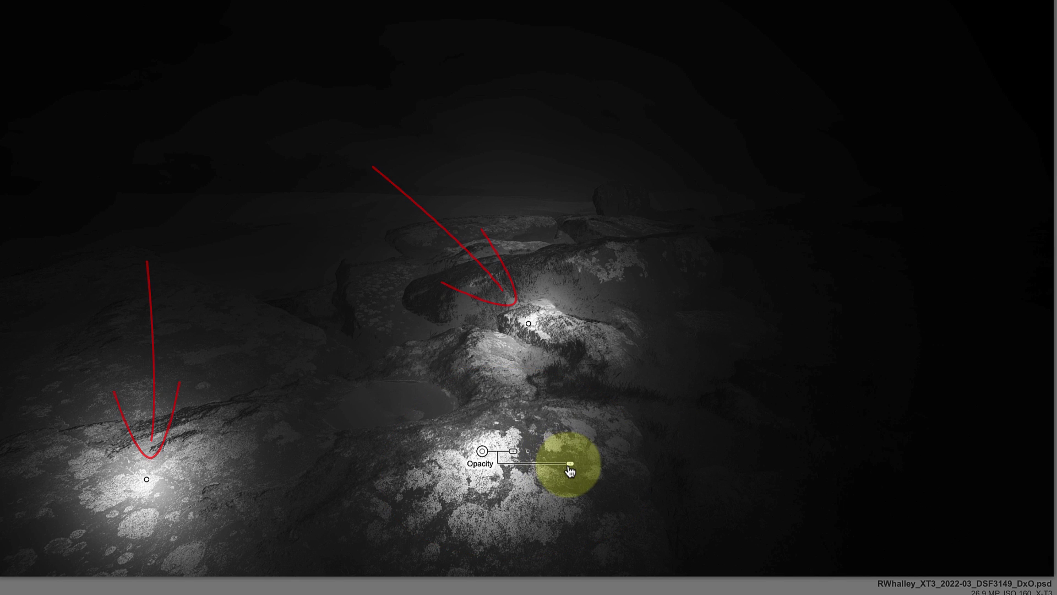
Step: Set Group 1's opacity to about 25%, enlarge and nudge the lower-left point left, then hide the mask
mouse_move(569, 470)
mouse_down()
mouse_move(516, 473)
mouse_move(570, 465)
mouse_up()
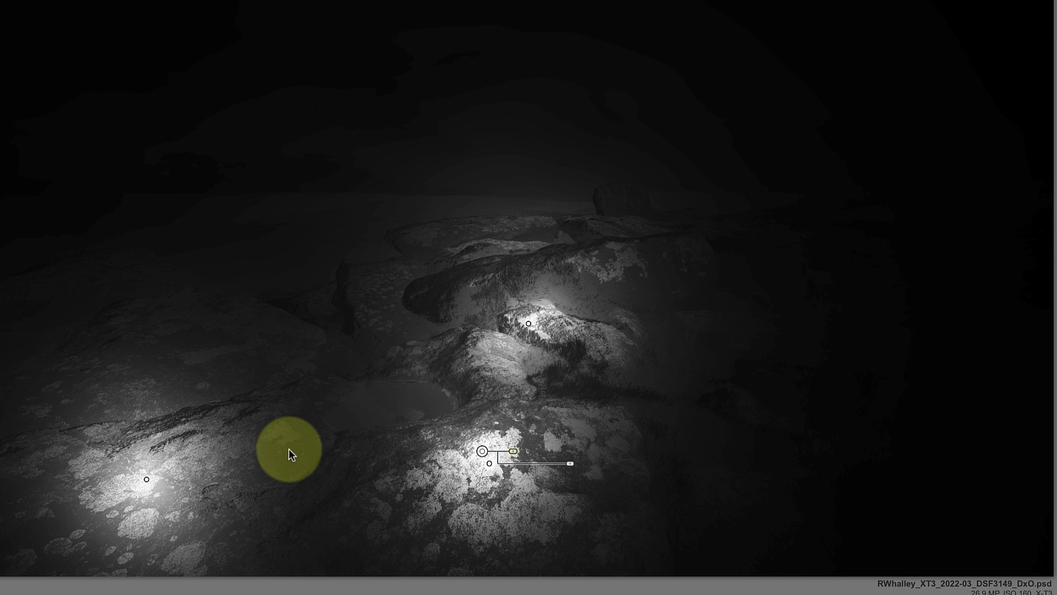
click(147, 480)
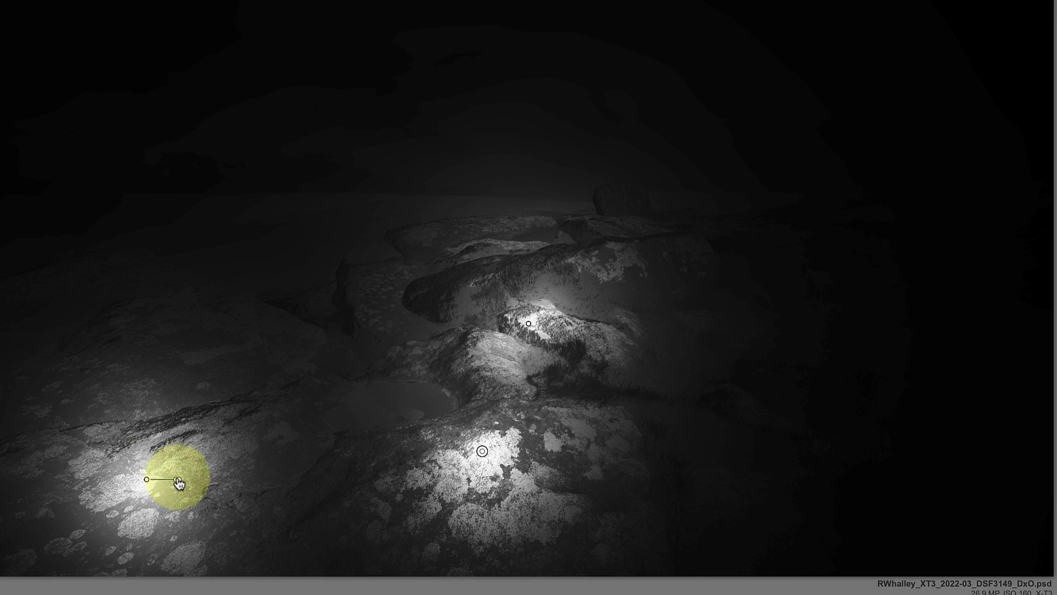
drag(179, 480, 183, 481)
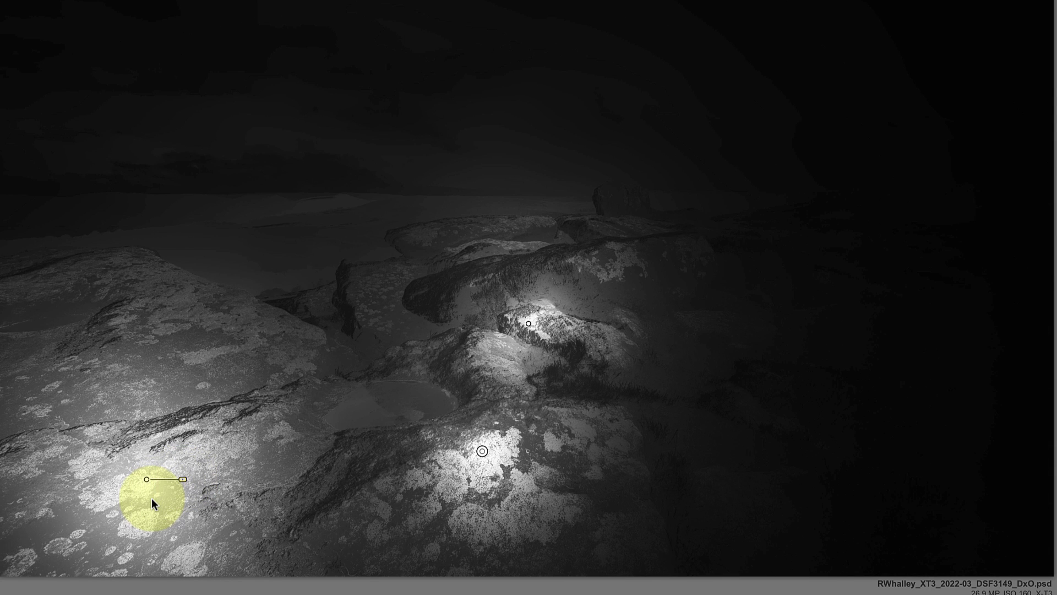
drag(147, 479, 135, 483)
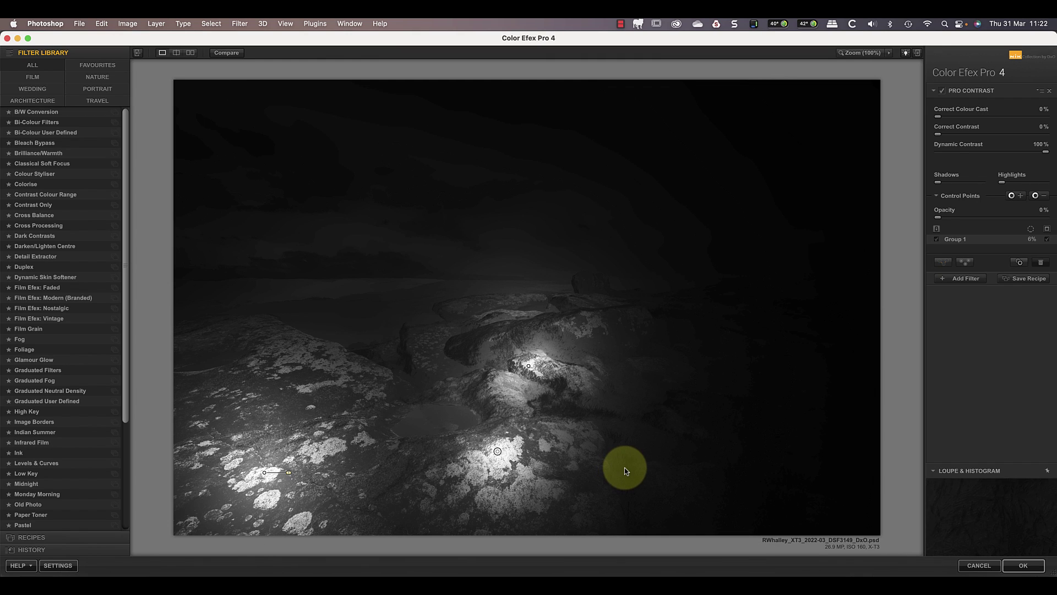
click(1048, 231)
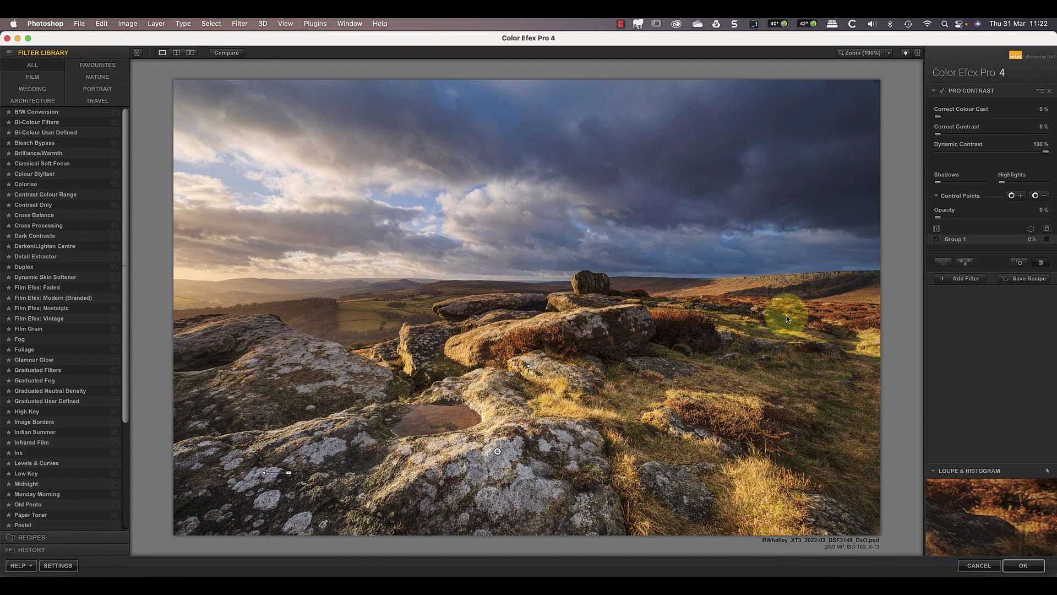